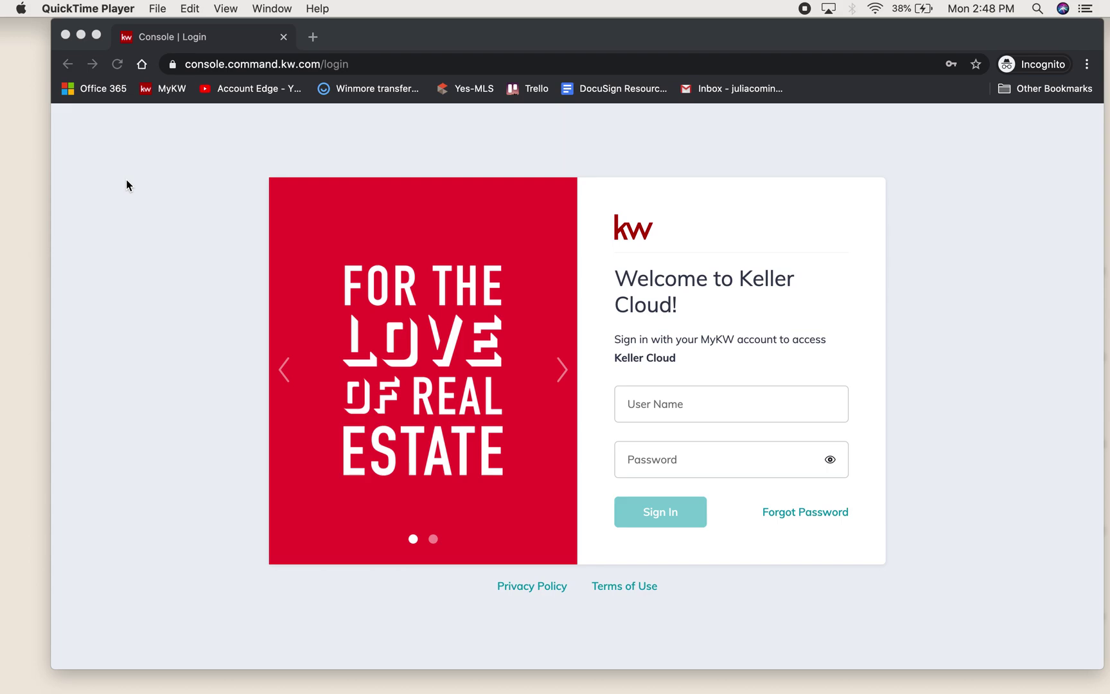
- Go to agent.kw.com and sign in to KW Command with the saved login
click(236, 114)
key(super+l)
text(agent.kw.com)
key(Return)
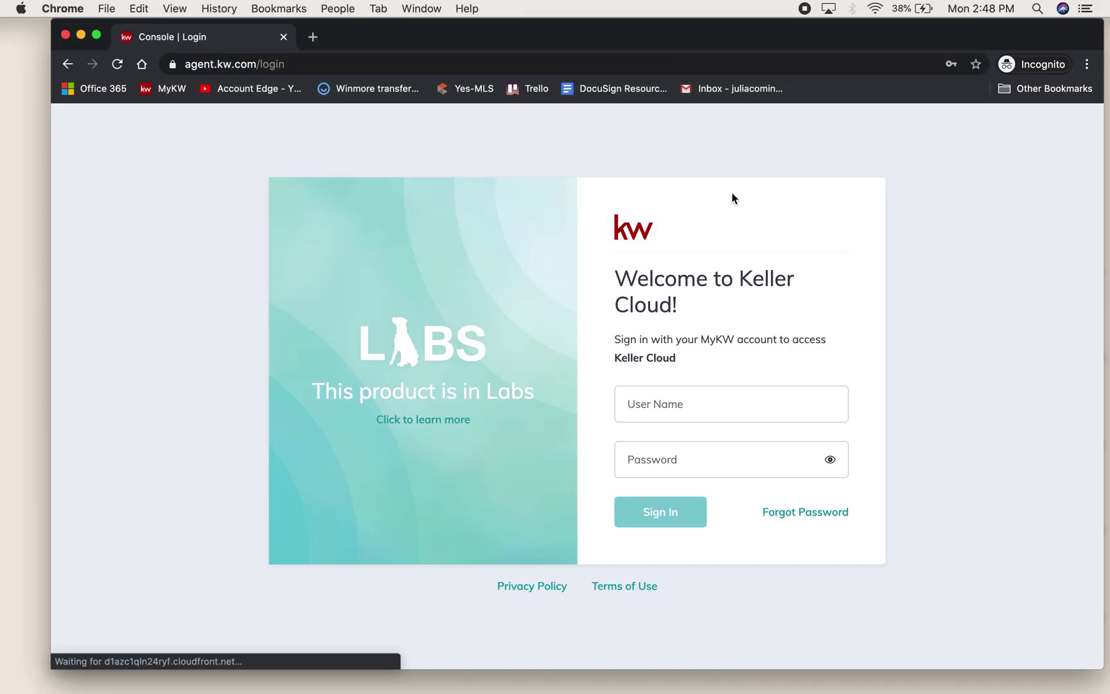
click(730, 399)
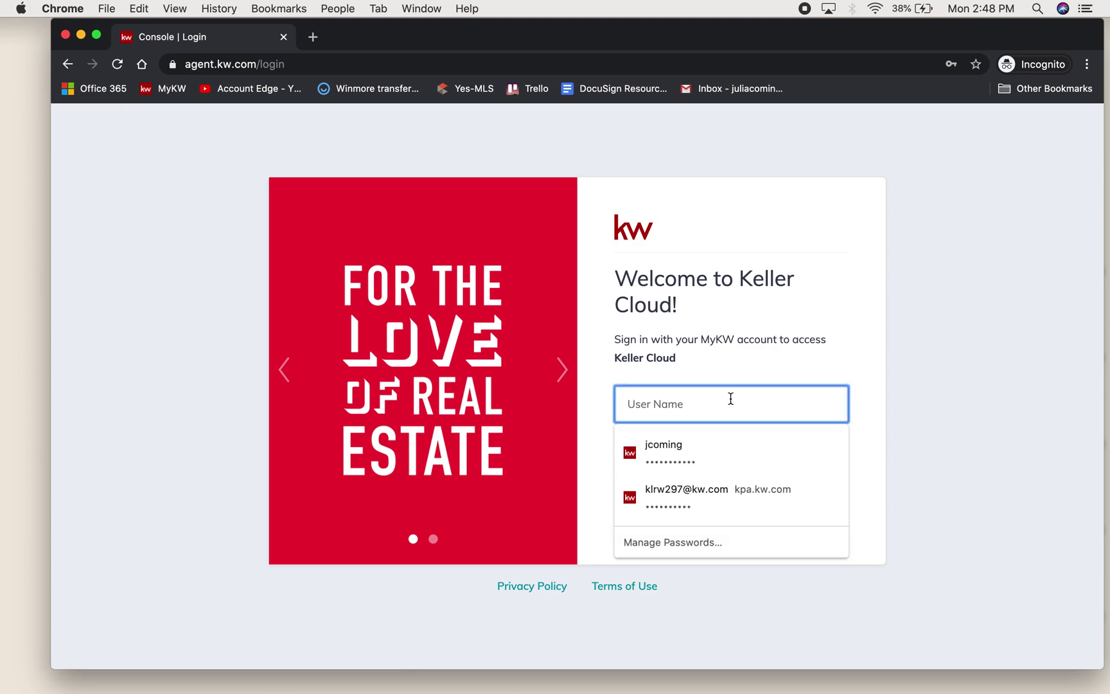
click(717, 436)
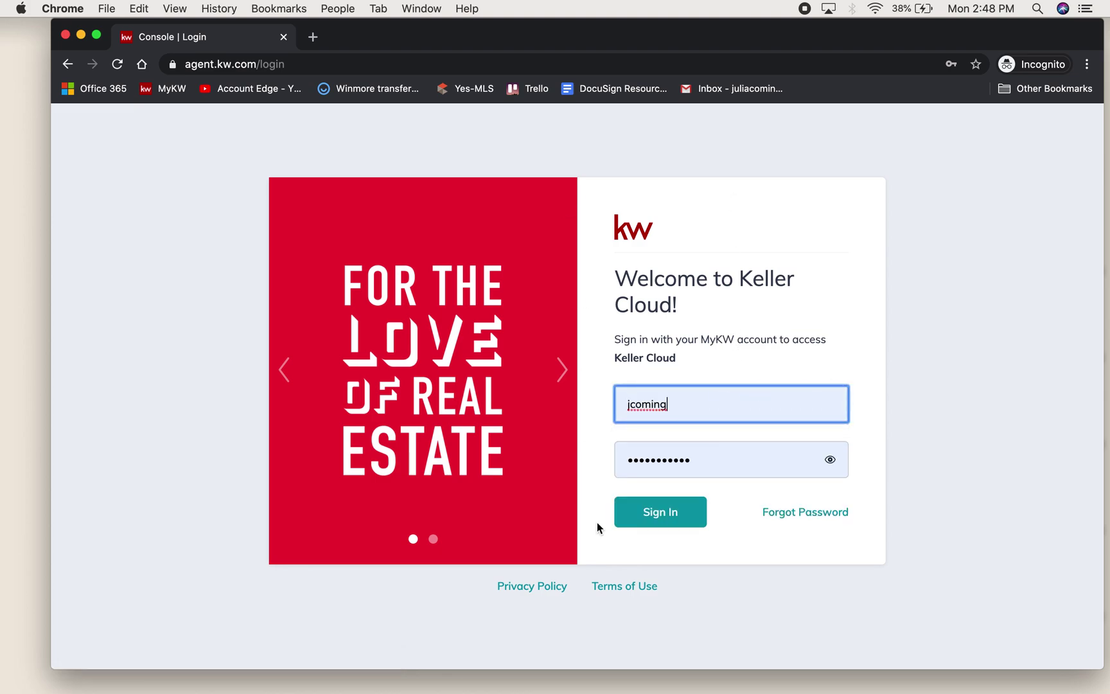
click(669, 513)
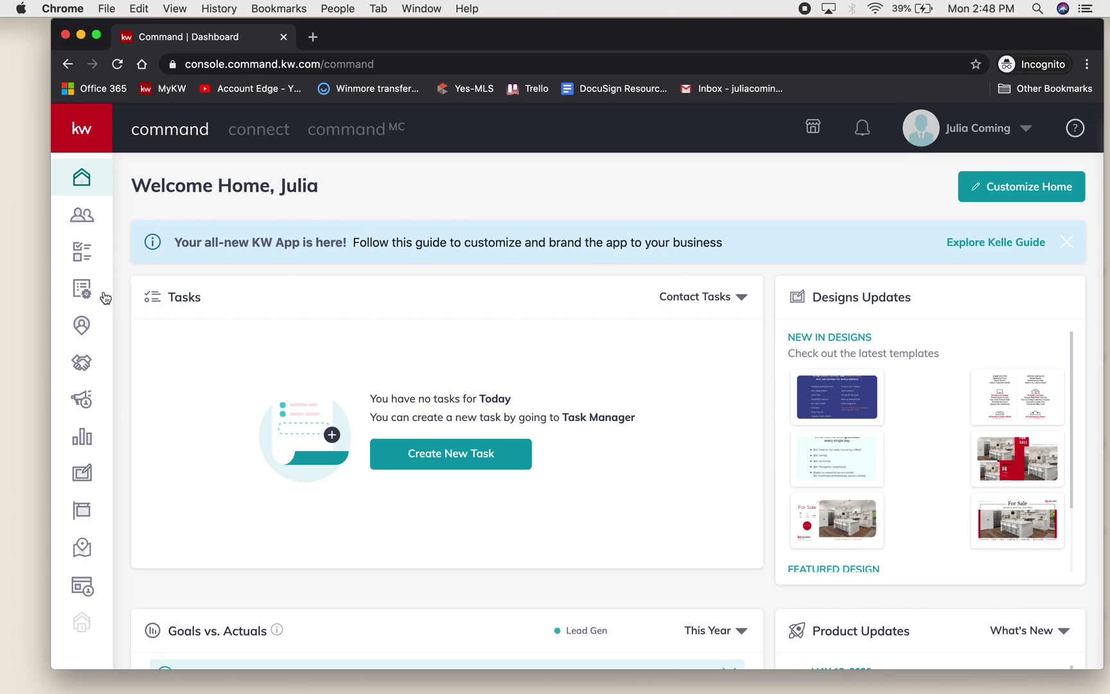
- Add a new contact to Contacts with the person's full name and personal e-mail
click(81, 218)
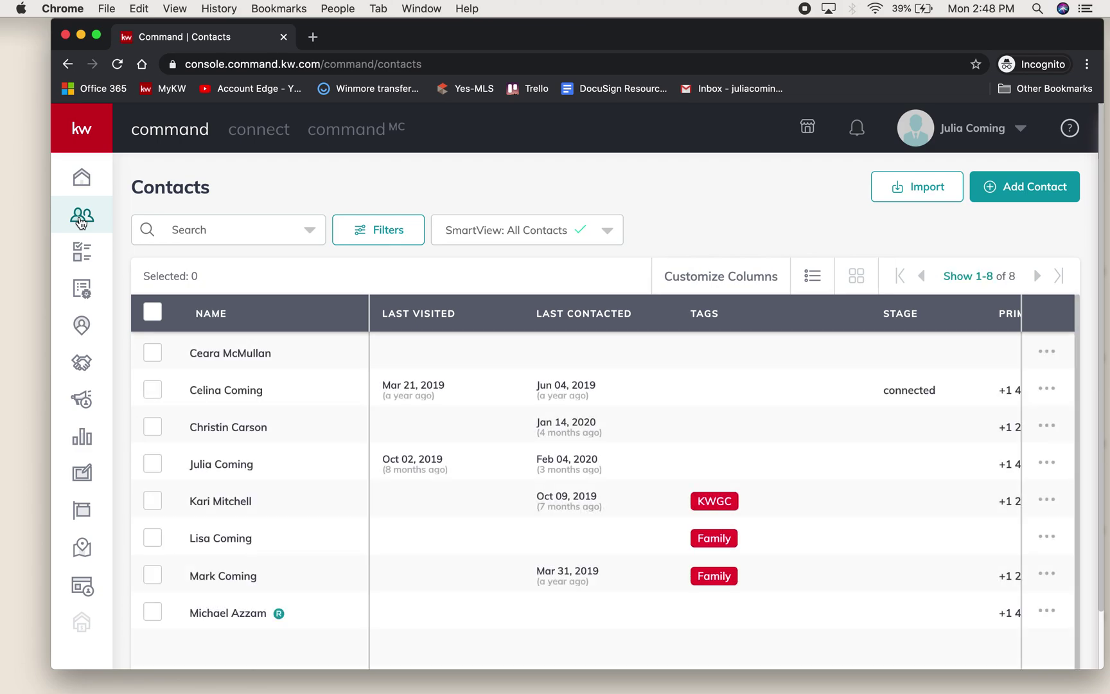
click(1023, 189)
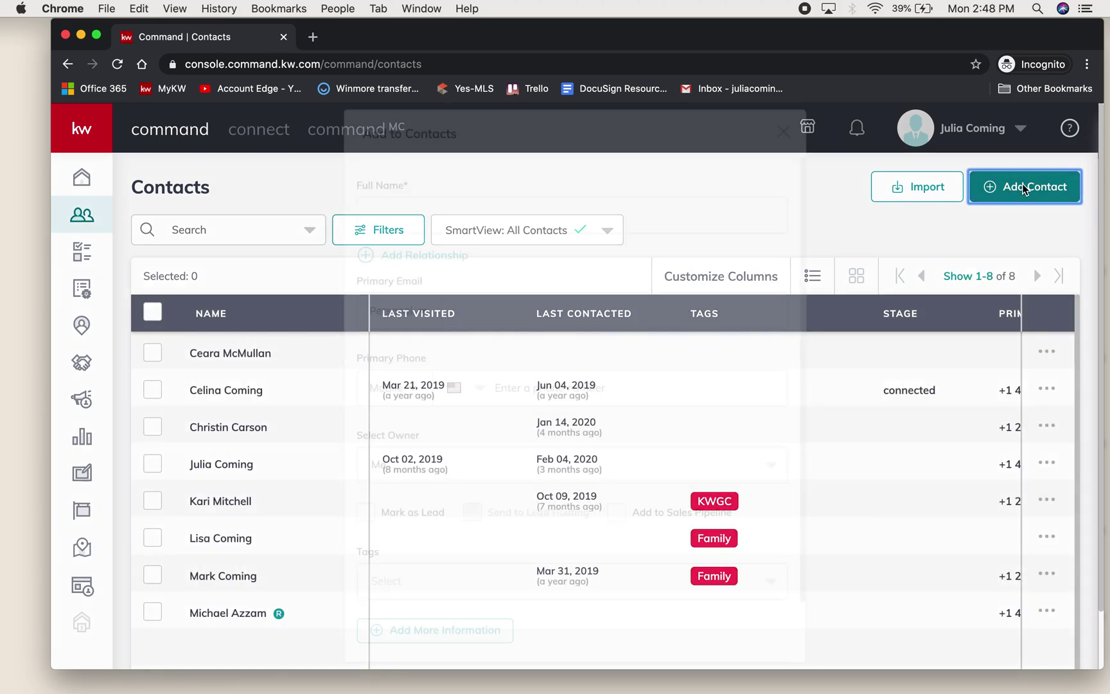
click(478, 214)
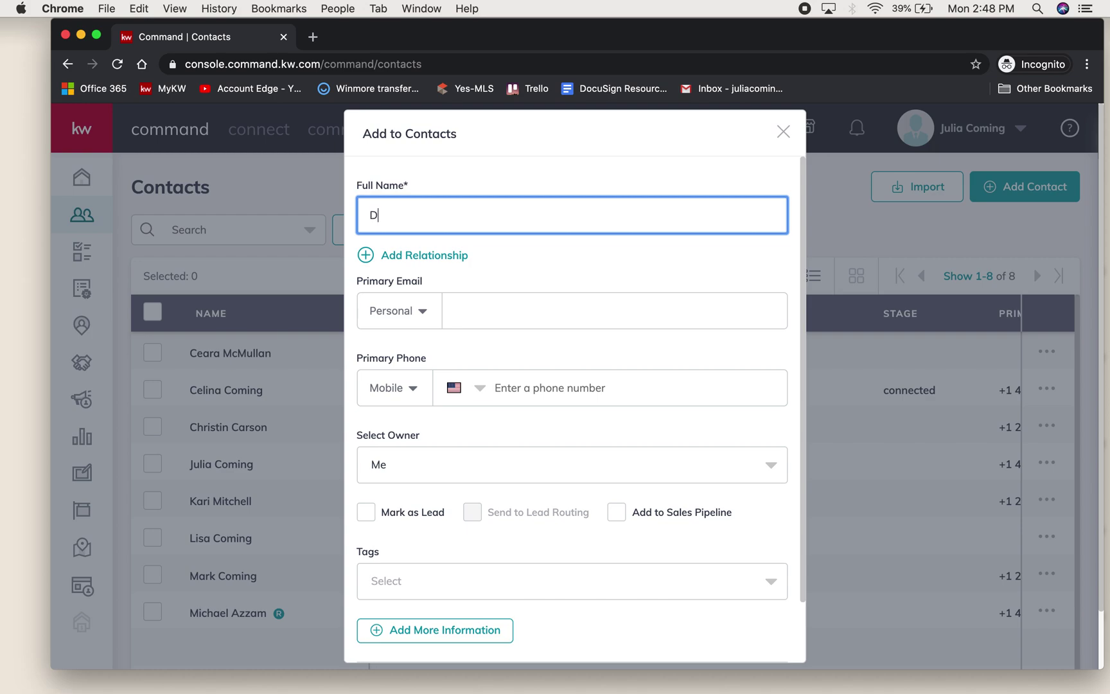
click(471, 312)
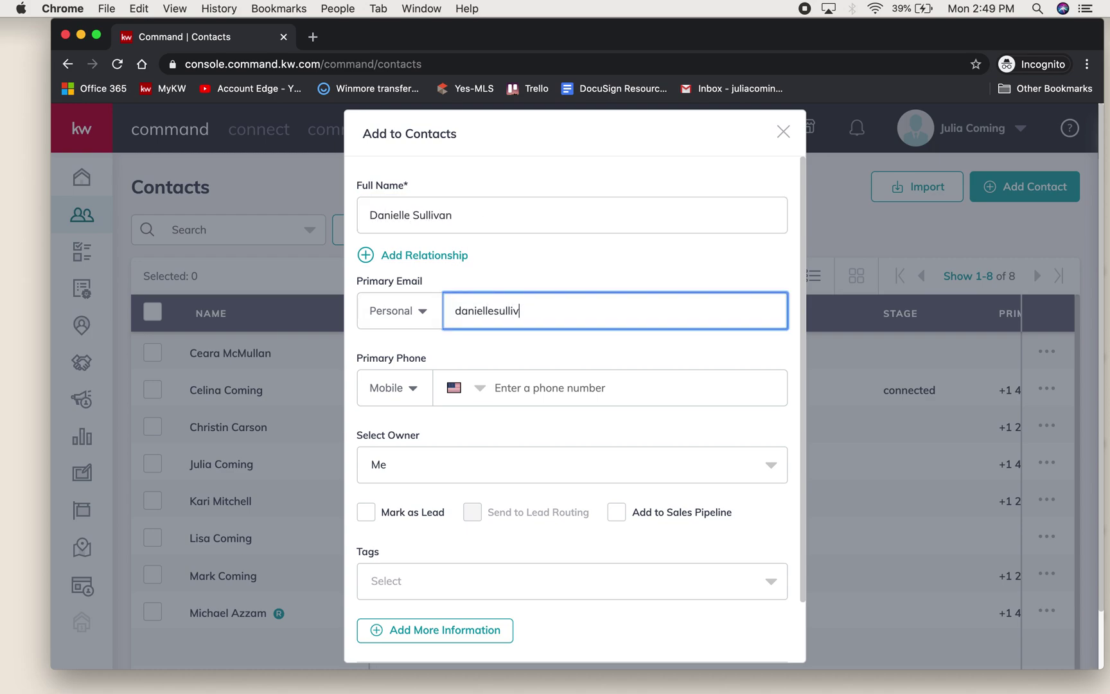
scroll(531, 527, down, 2)
click(637, 643)
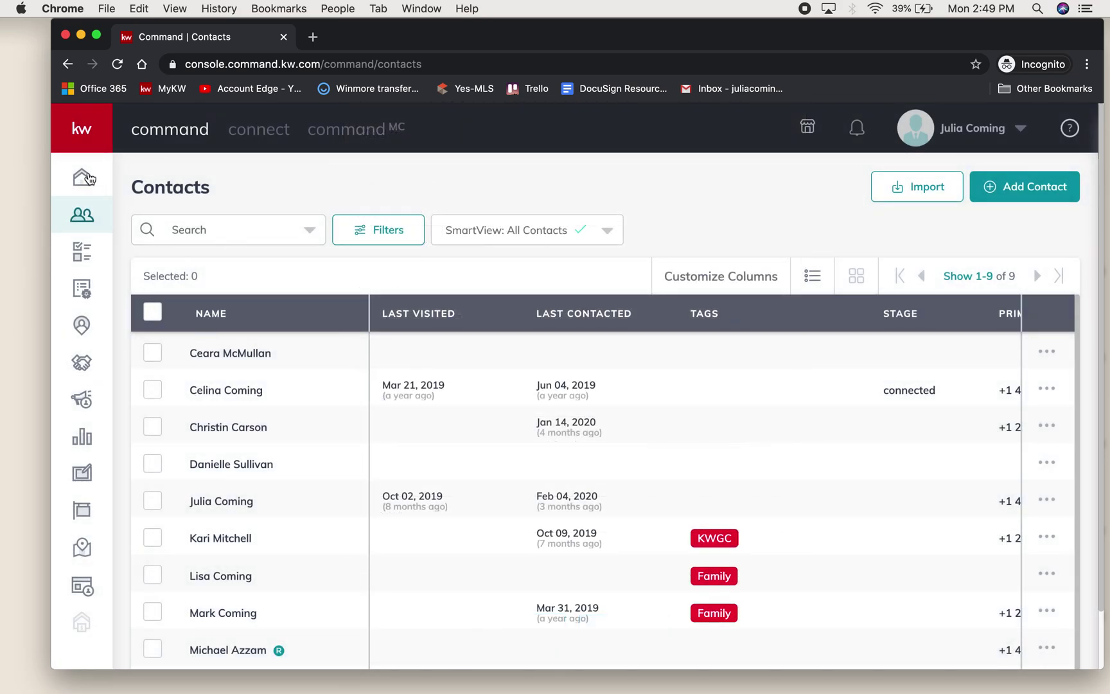
click(81, 363)
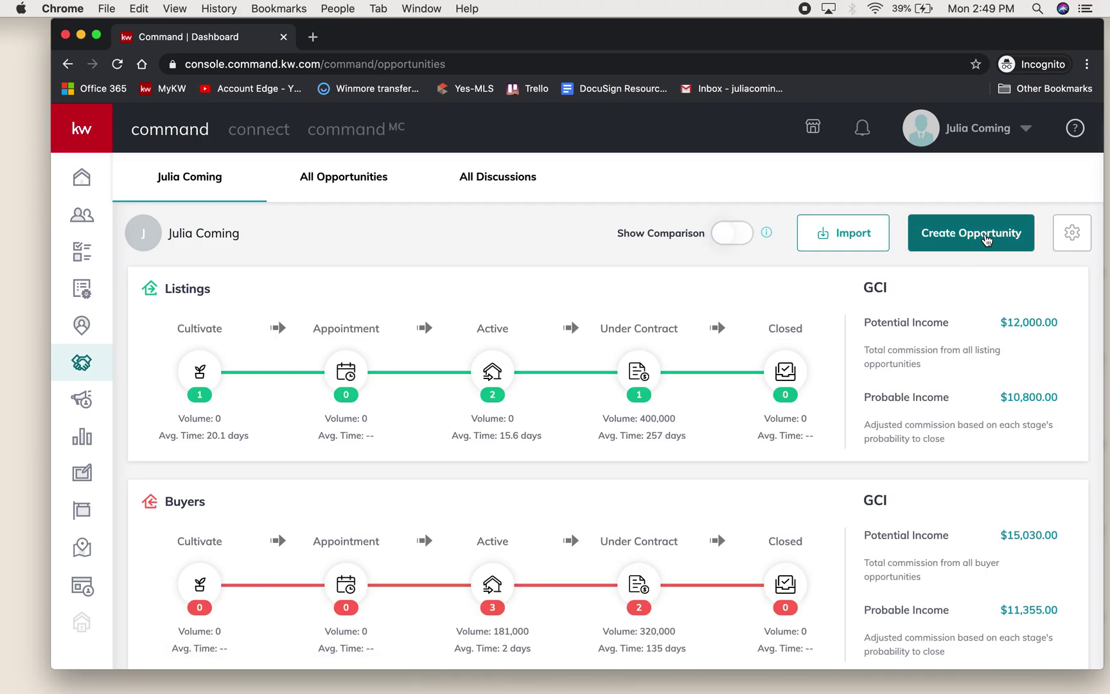
- Start a new Buyer opportunity with the newly added contact as client
click(988, 239)
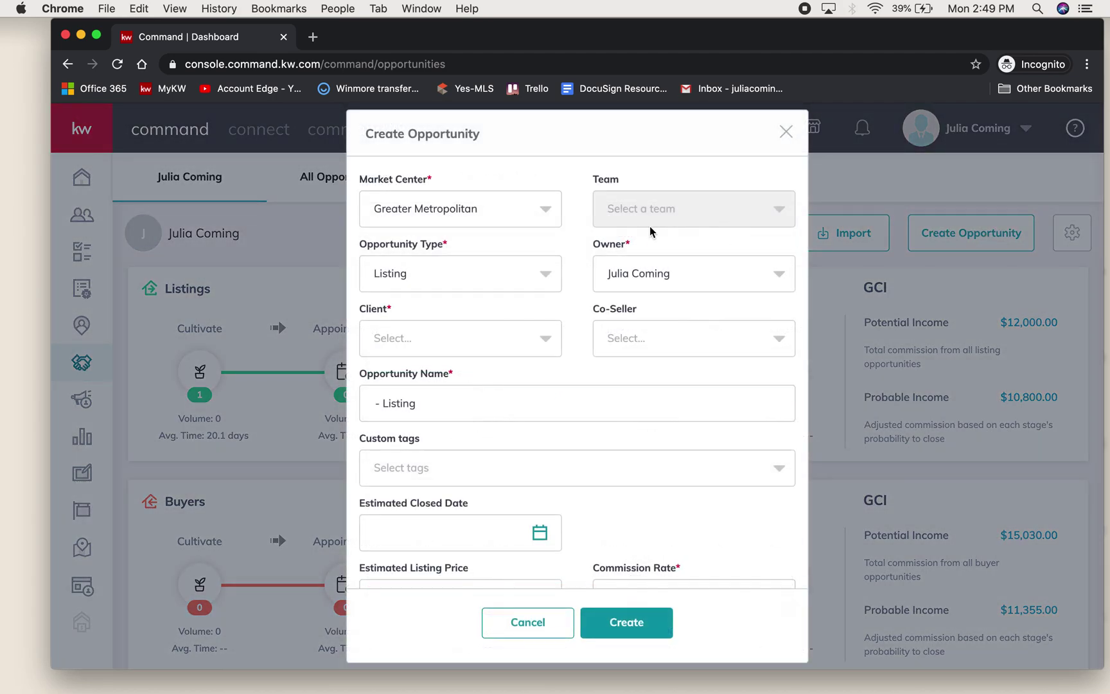
click(486, 273)
click(449, 352)
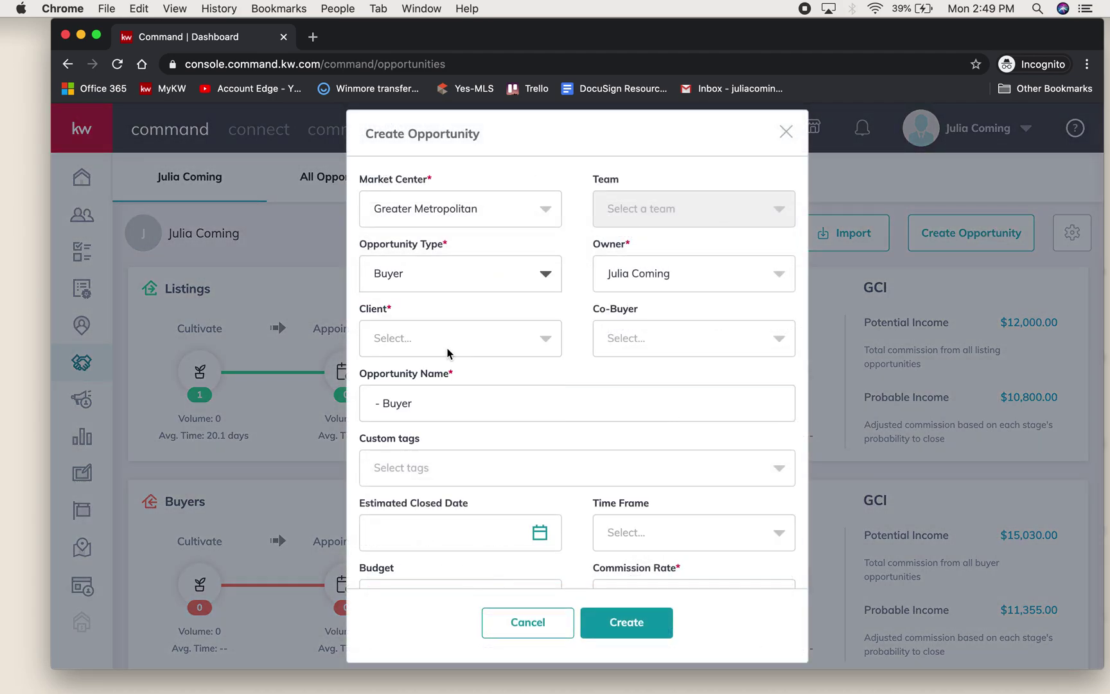
click(458, 337)
text(Danielle)
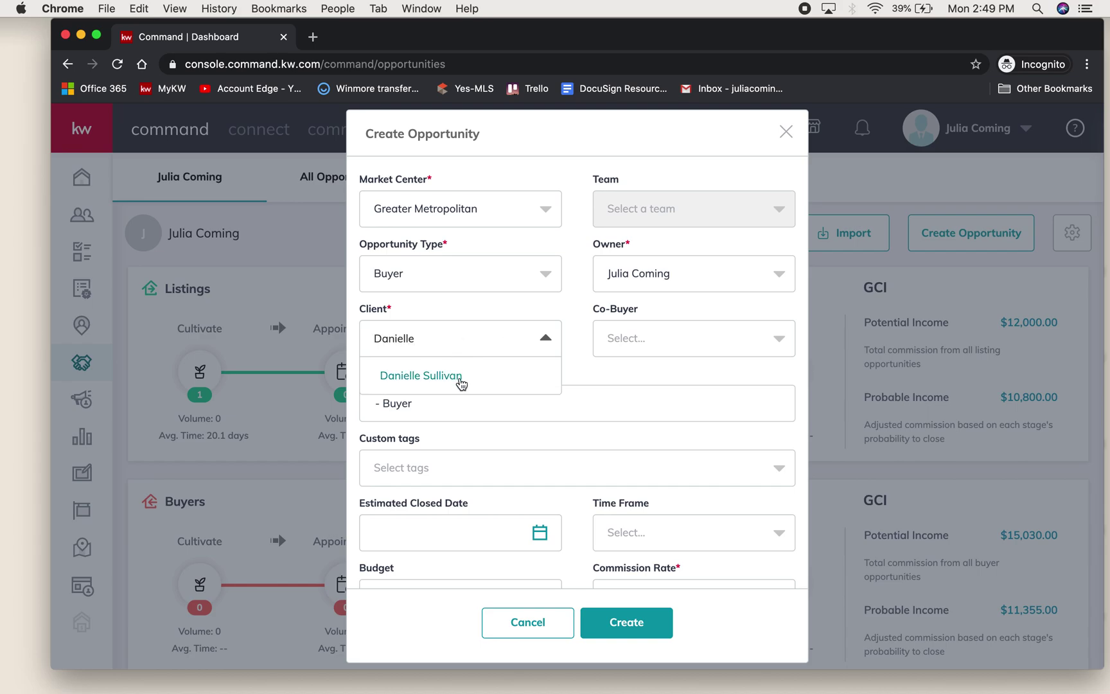
click(439, 379)
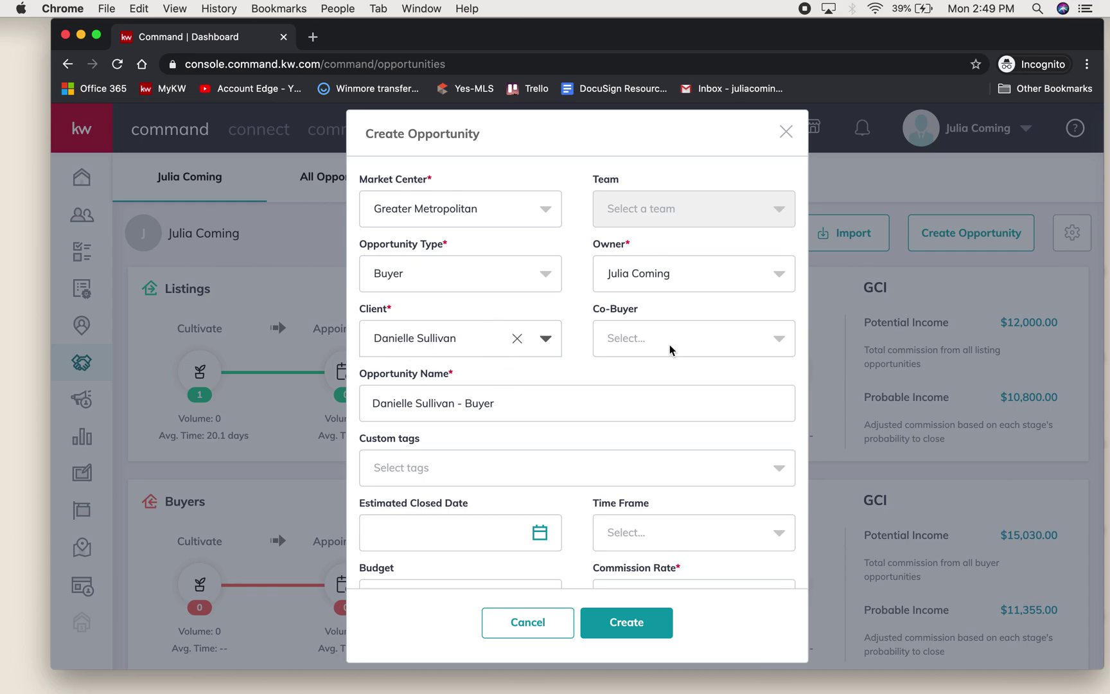
- Set the opportunity's commission rate to 3%
scroll(556, 365, down, 2)
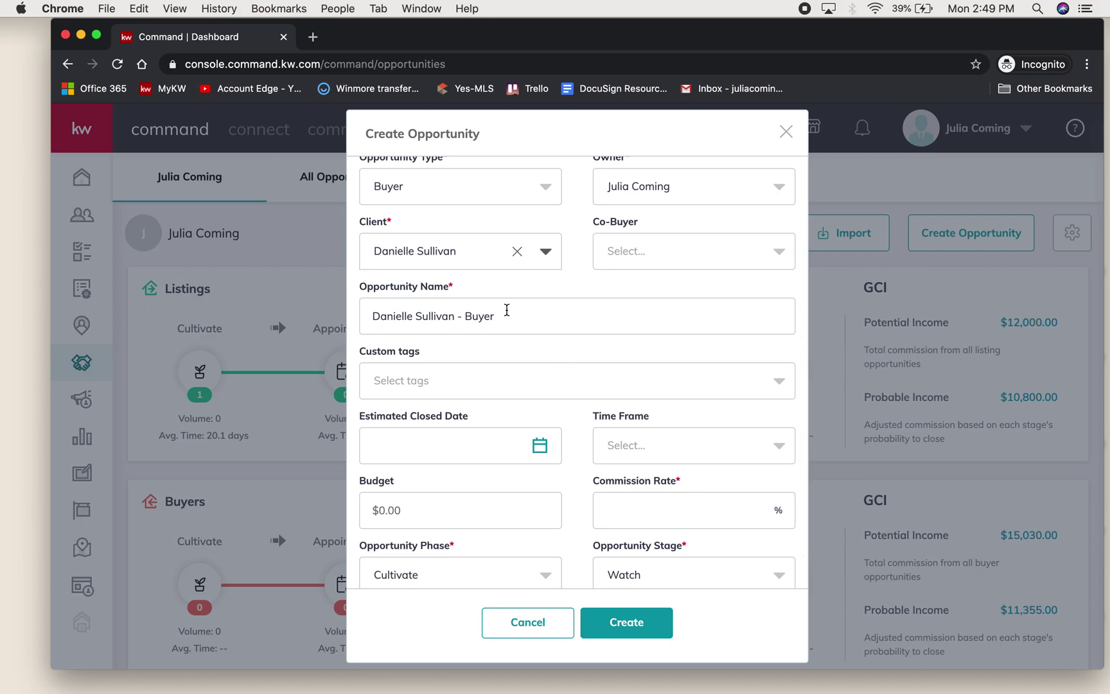
scroll(507, 309, down, 1)
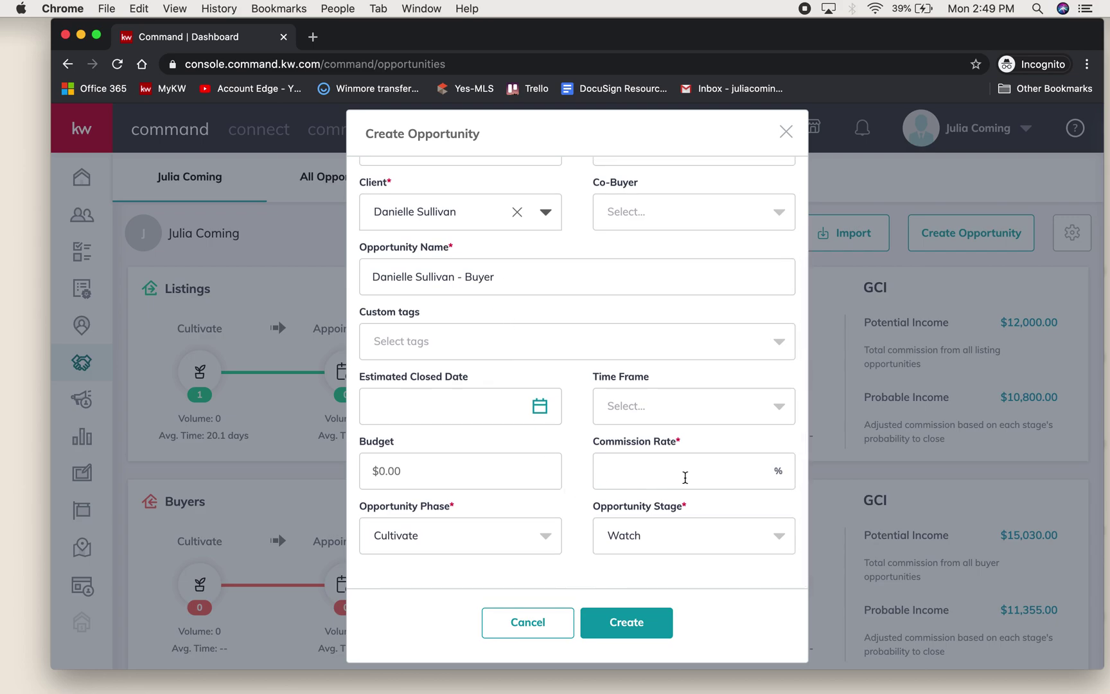
click(711, 476)
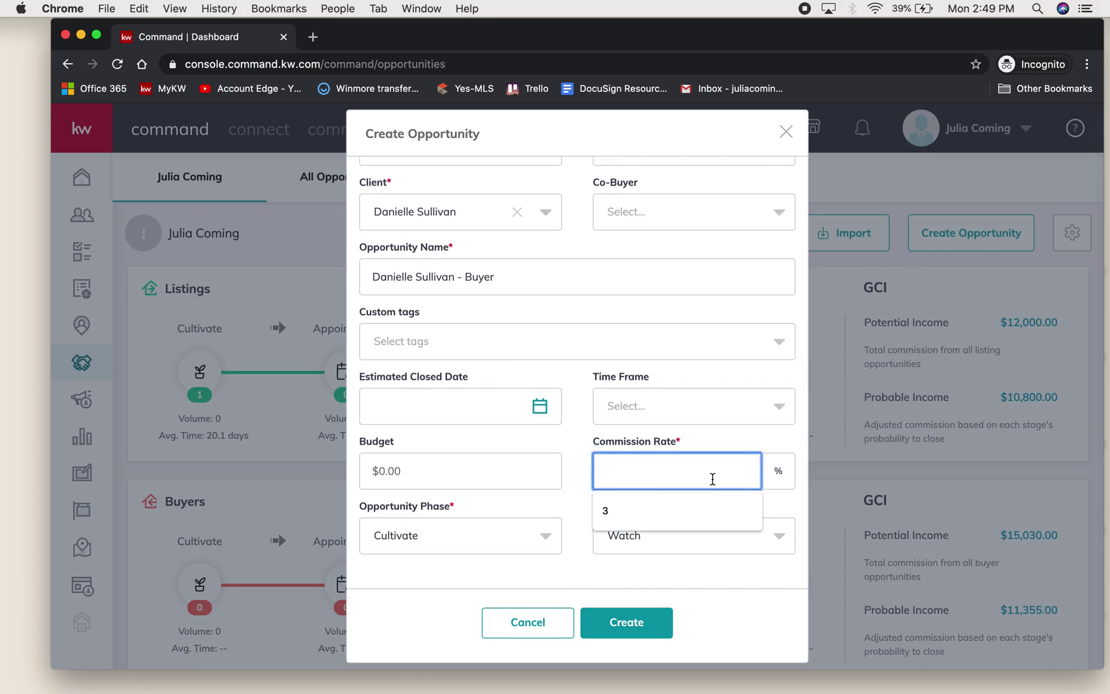
text(3)
click(579, 475)
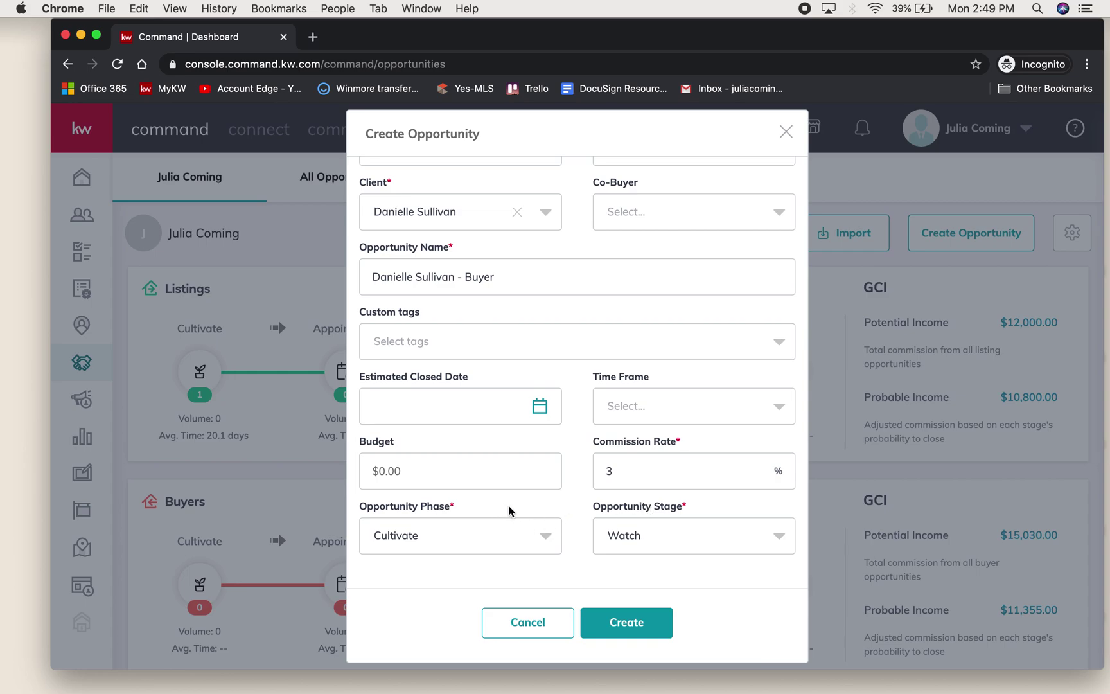
- Set phase to Active and stage to Showing, then create the opportunity
click(533, 539)
click(387, 494)
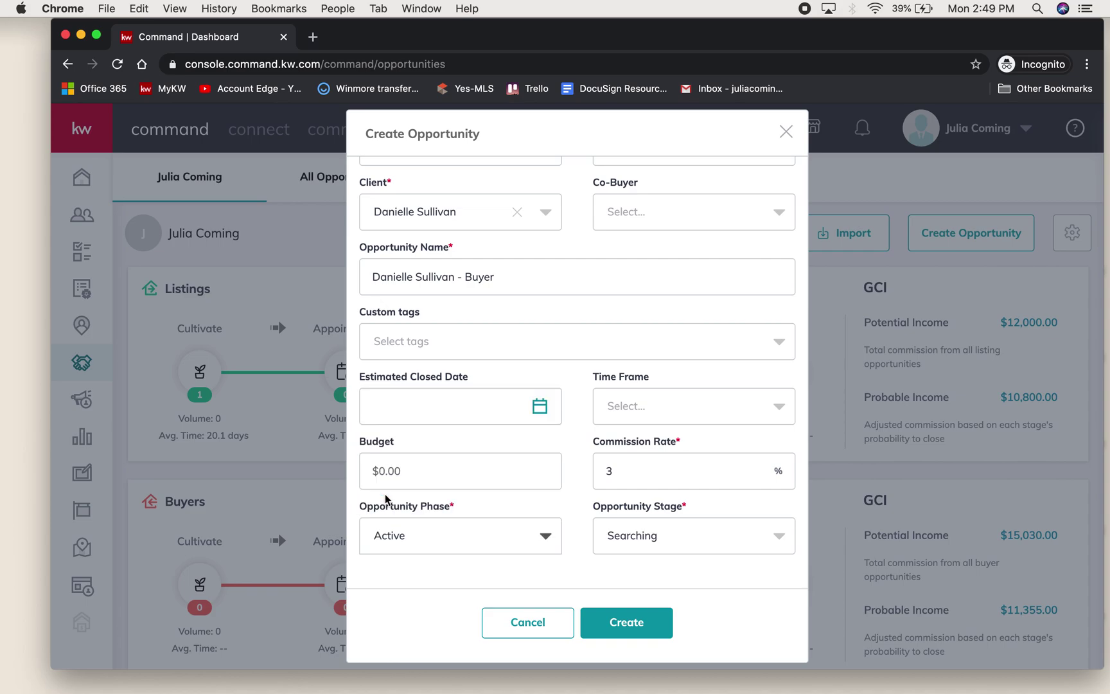
click(651, 544)
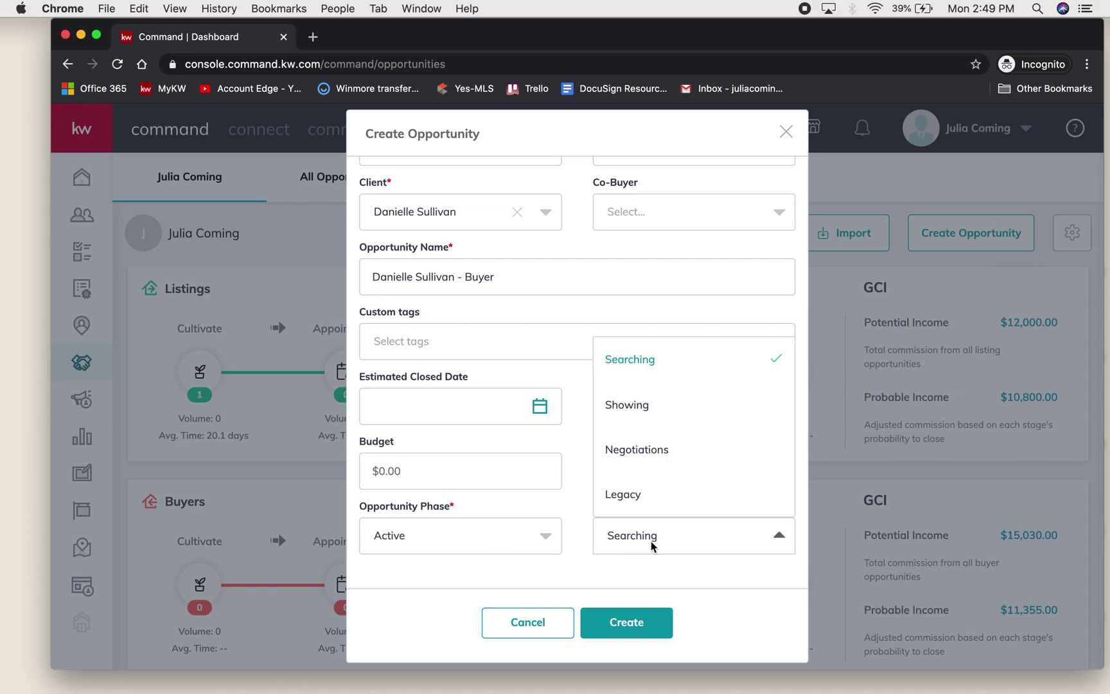
click(651, 405)
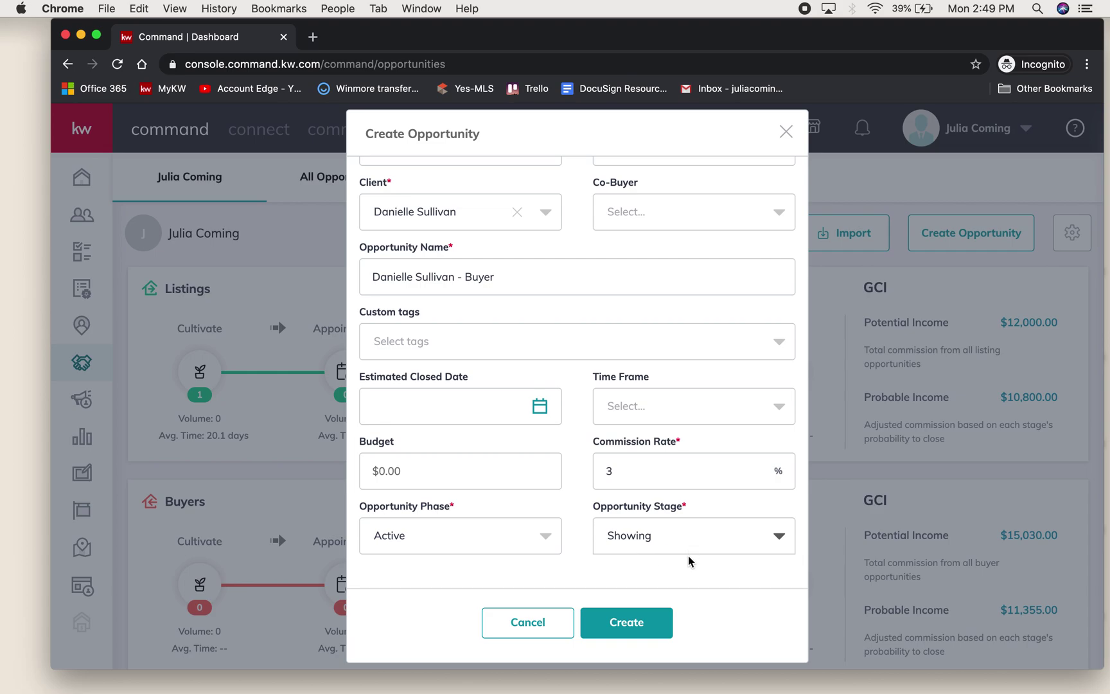
click(635, 632)
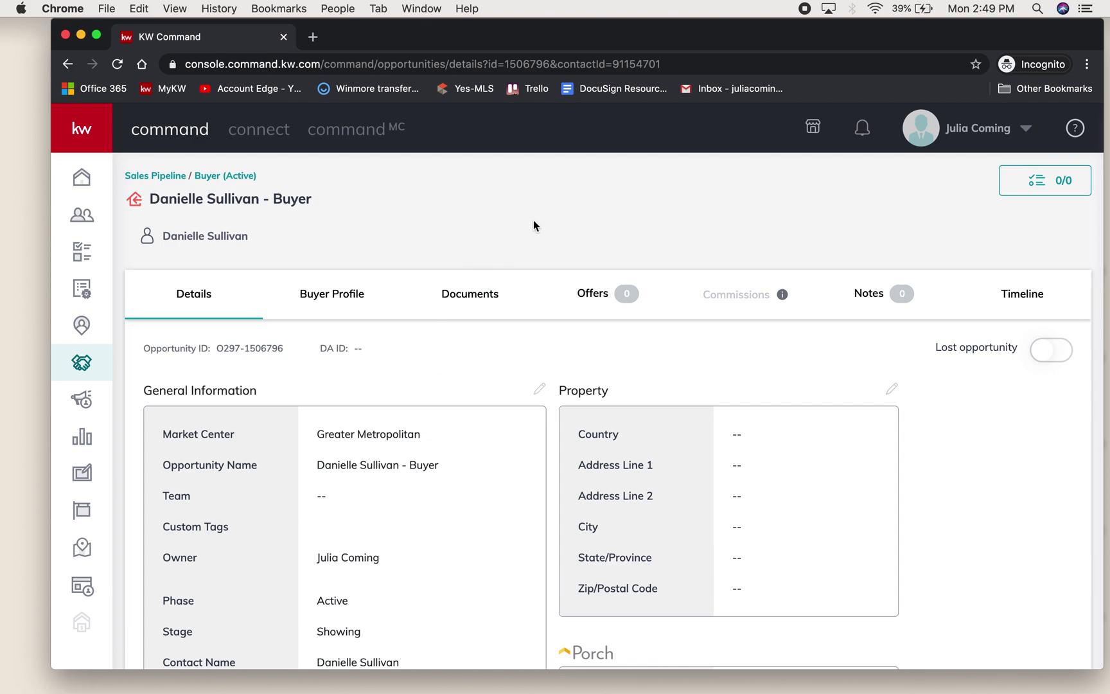
- Return to Opportunities and open the Buyers: Active board
click(88, 368)
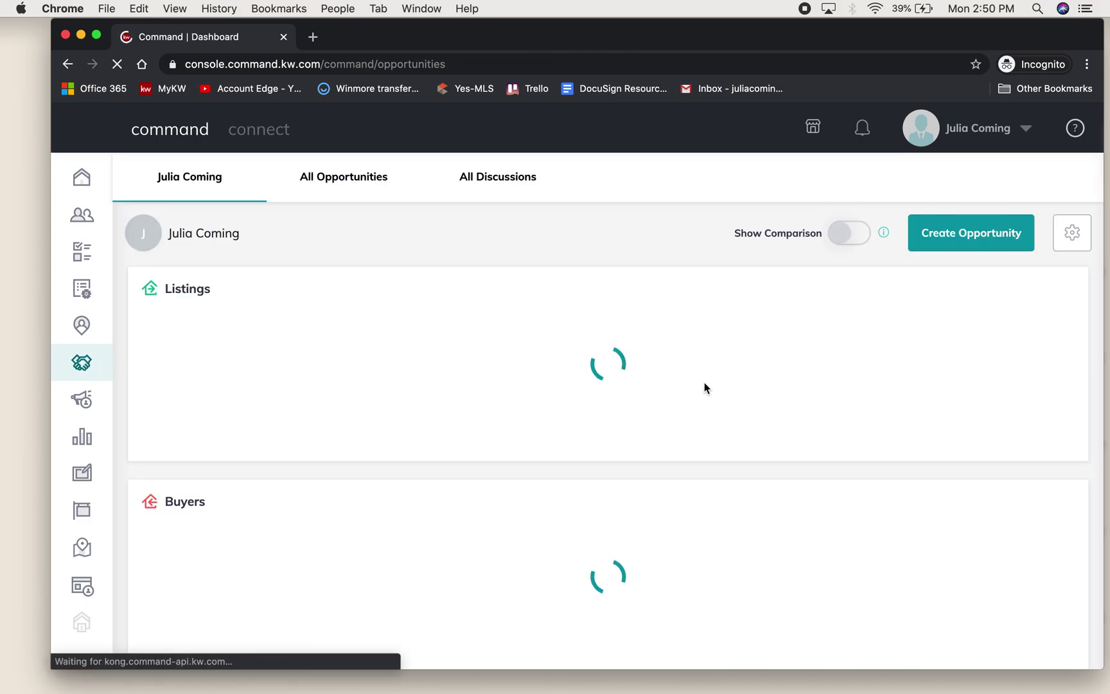
scroll(705, 386, down, 2)
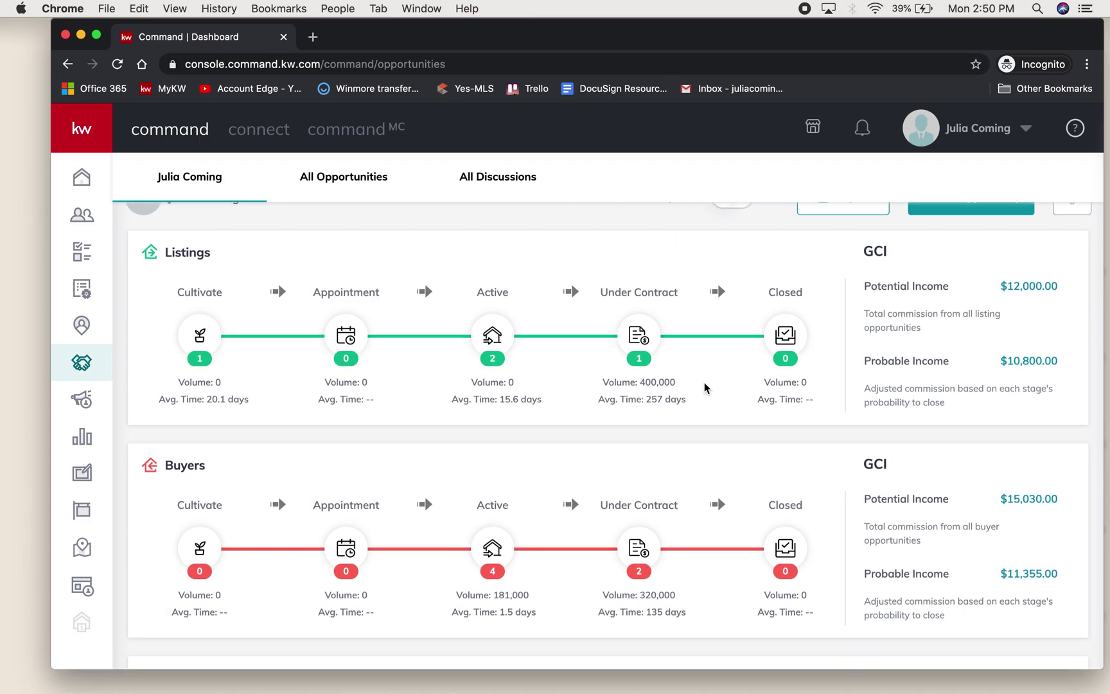
scroll(705, 396, down, 1)
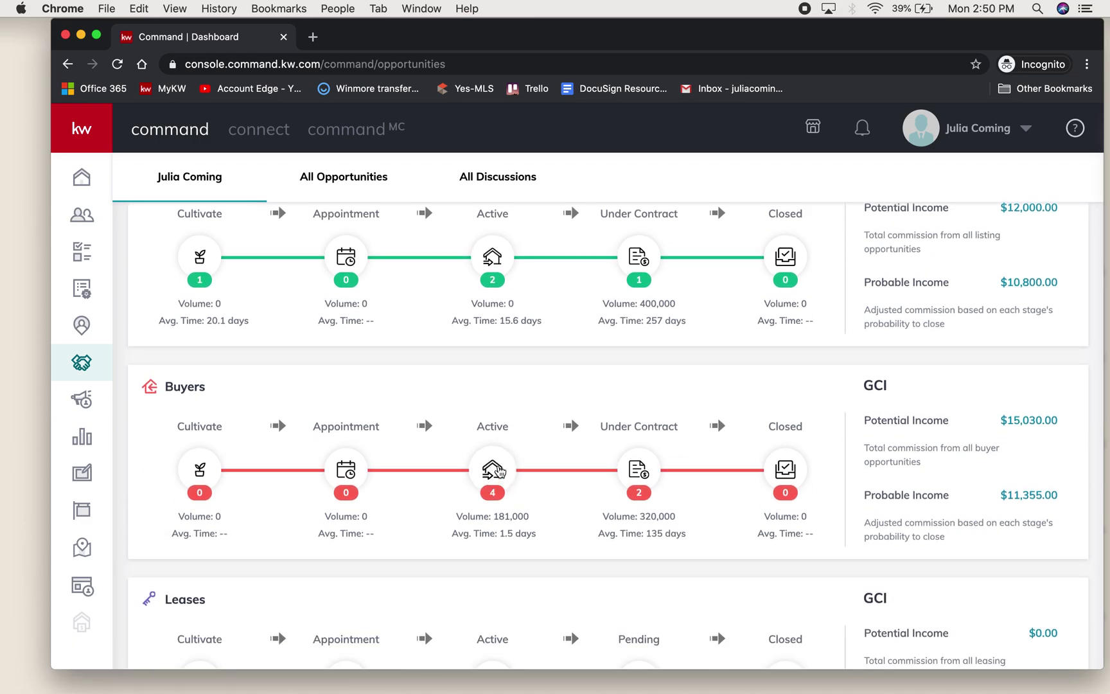
click(499, 471)
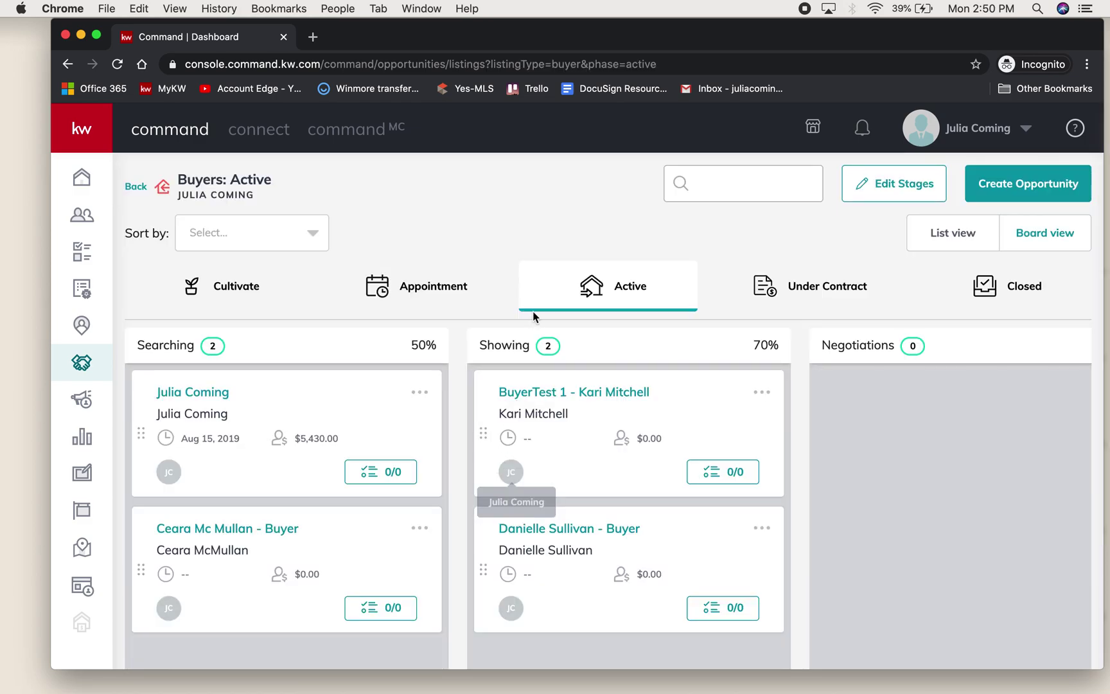
- In the new buyer opportunity's Documents tab, start a DocuSign transaction
click(560, 528)
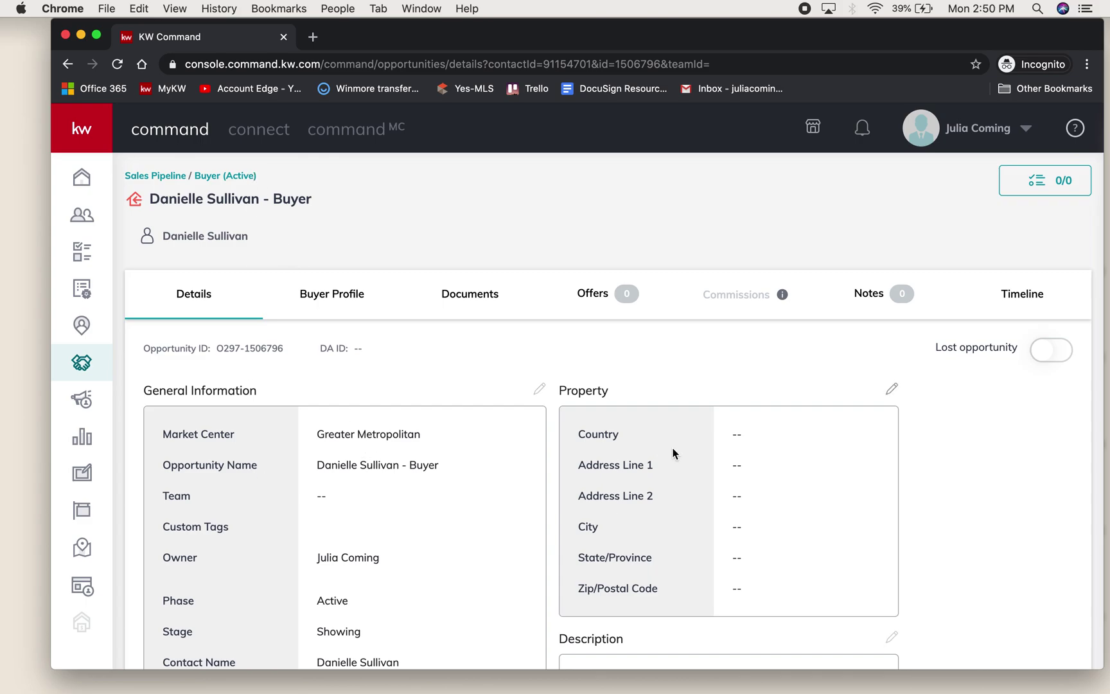
scroll(674, 454, down, 1)
scroll(674, 453, down, 2)
scroll(671, 434, up, 3)
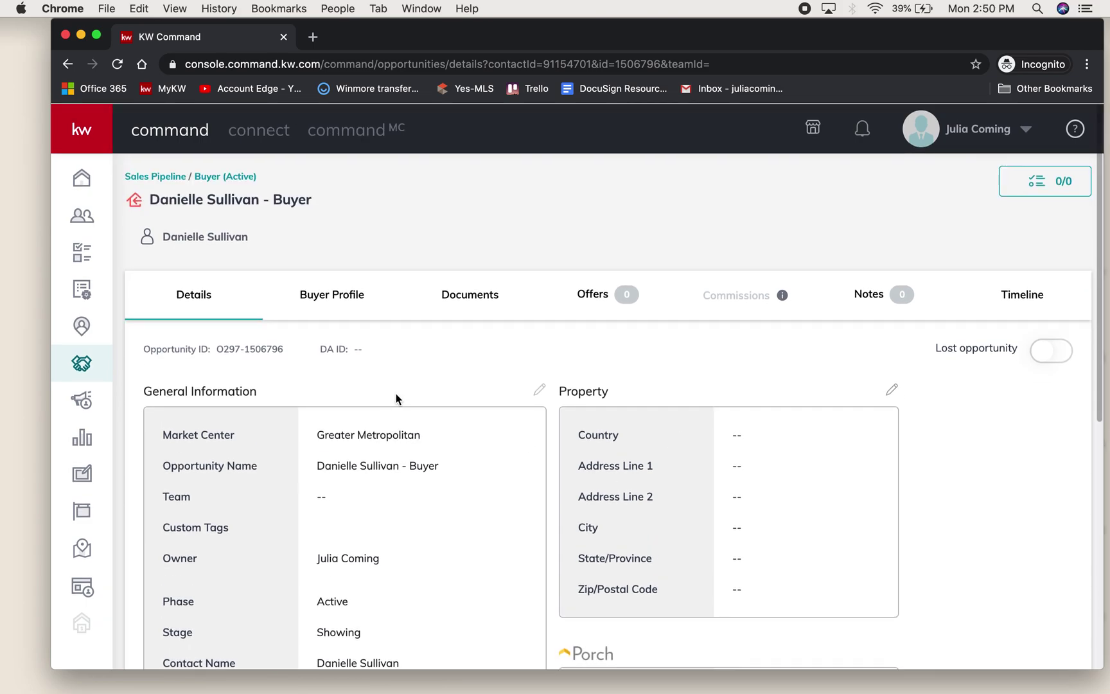
click(493, 302)
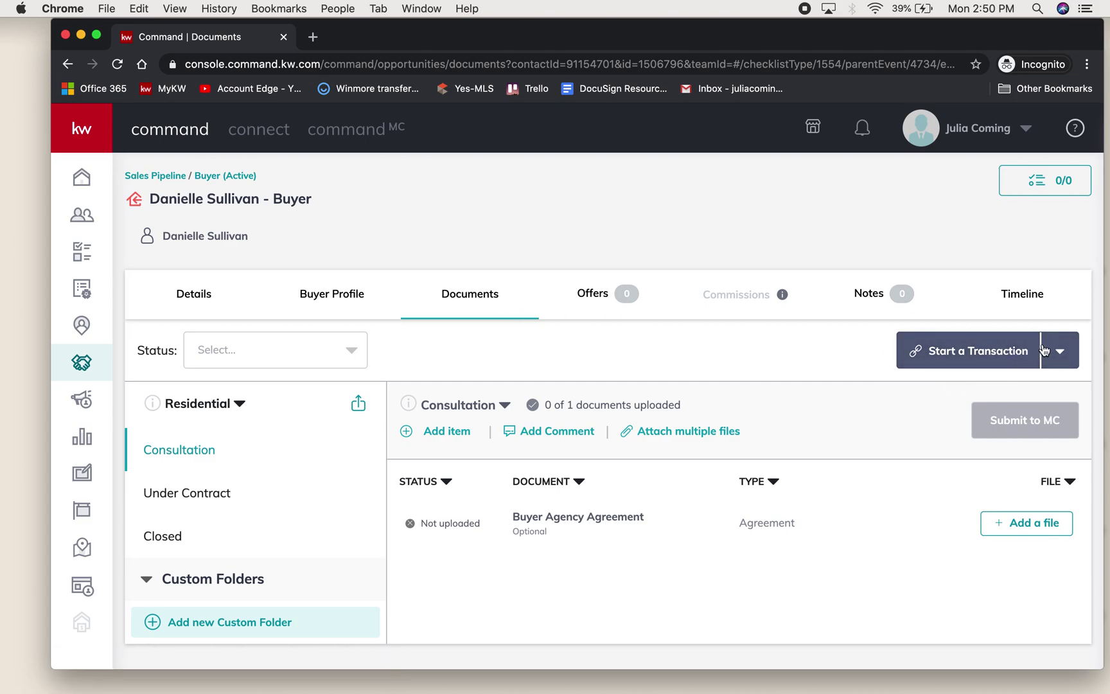
click(1014, 354)
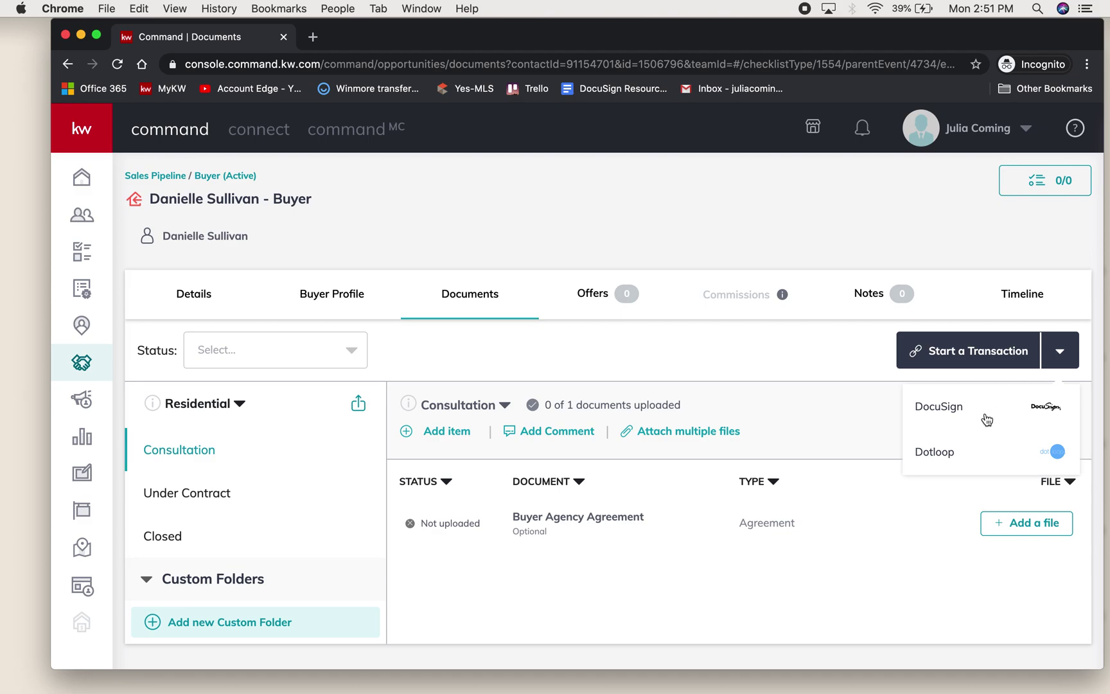
click(950, 412)
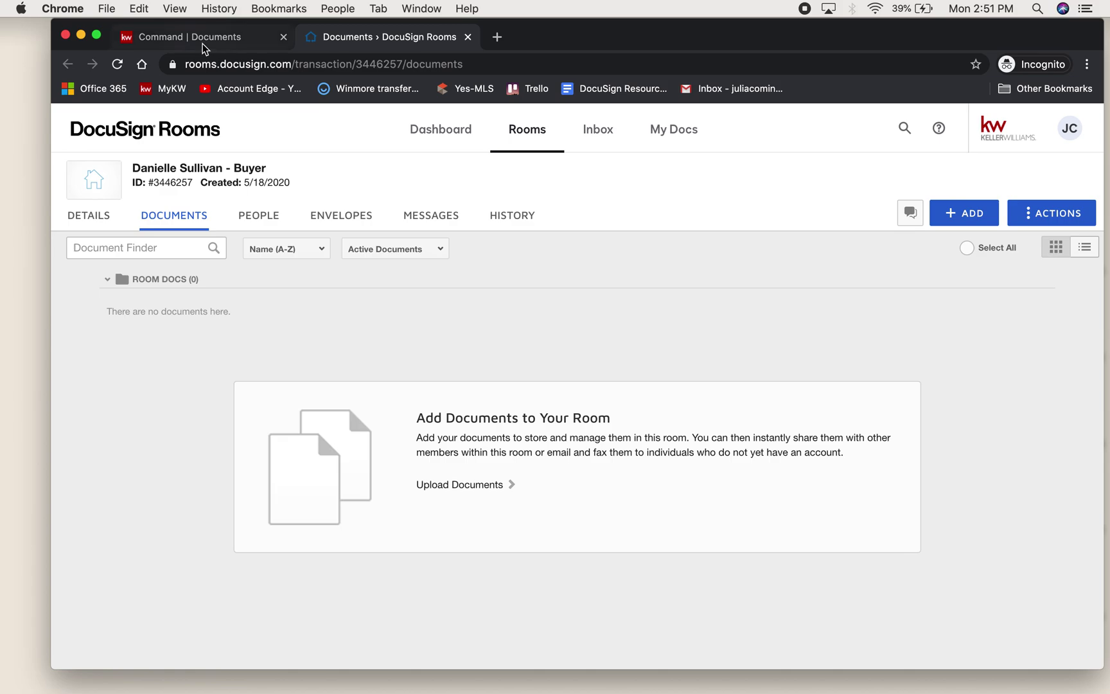
- Leave the new DocuSign Rooms room and return to the KW Command Documents page
click(203, 40)
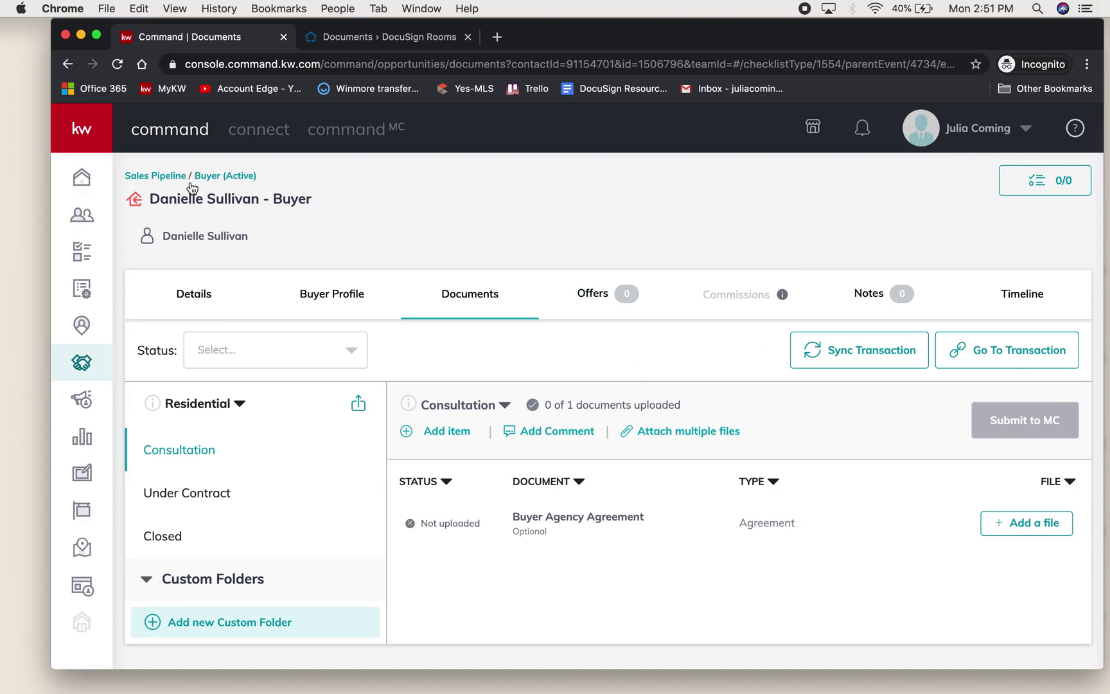
- Go from the opportunity to the Home dashboard, then back to Opportunities
click(83, 363)
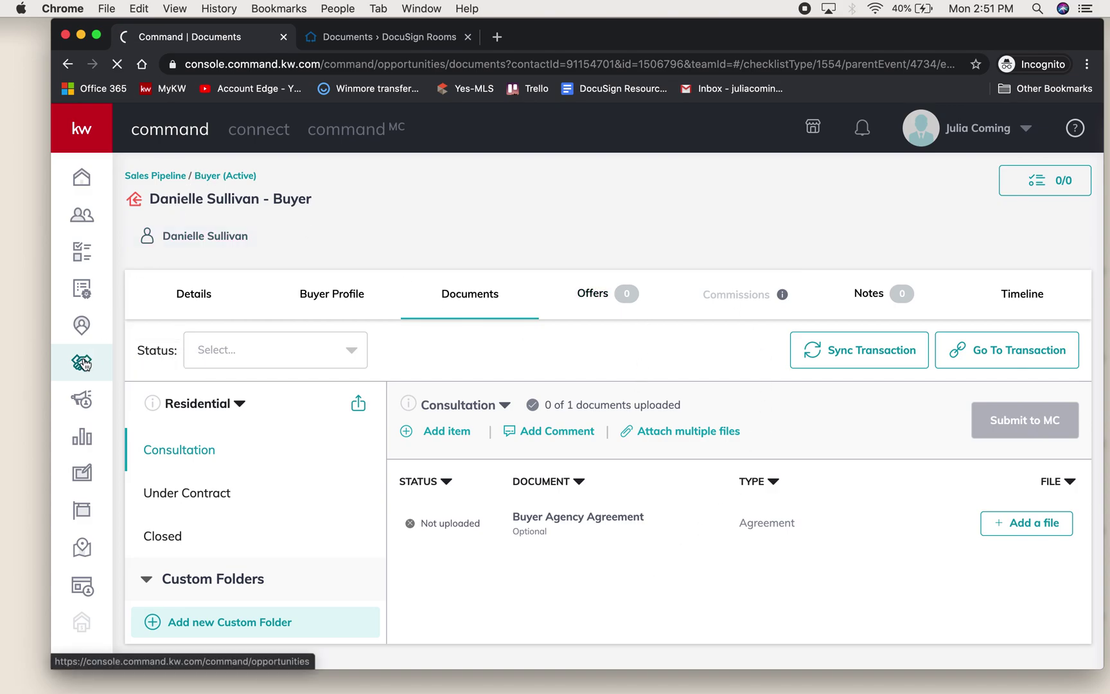
click(83, 179)
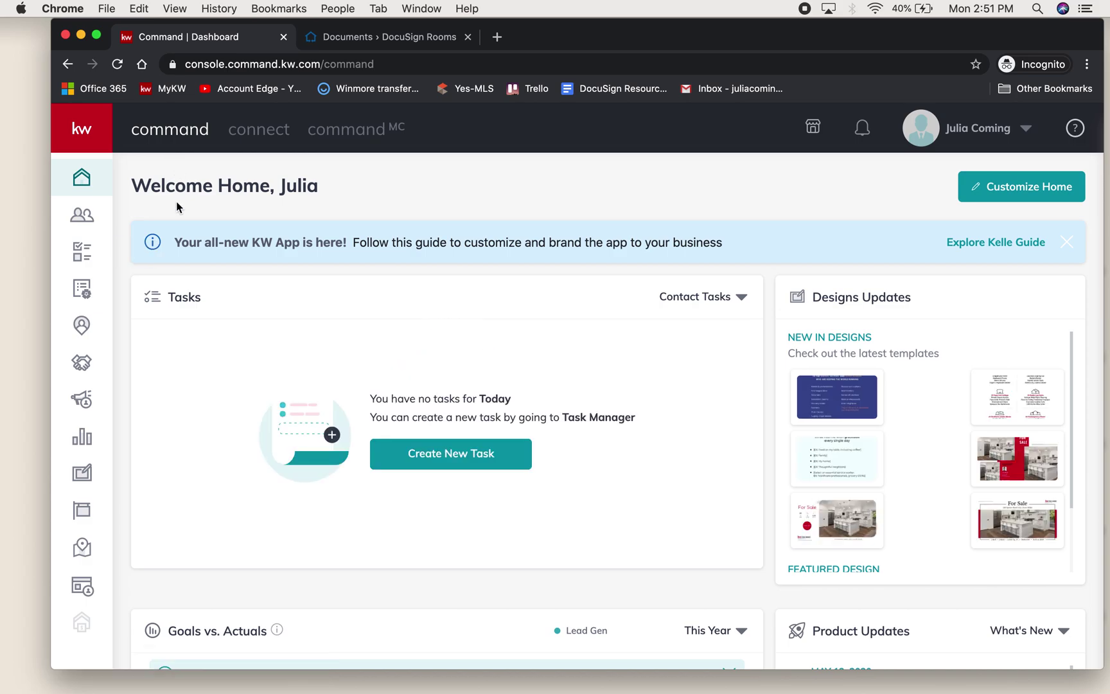
click(80, 365)
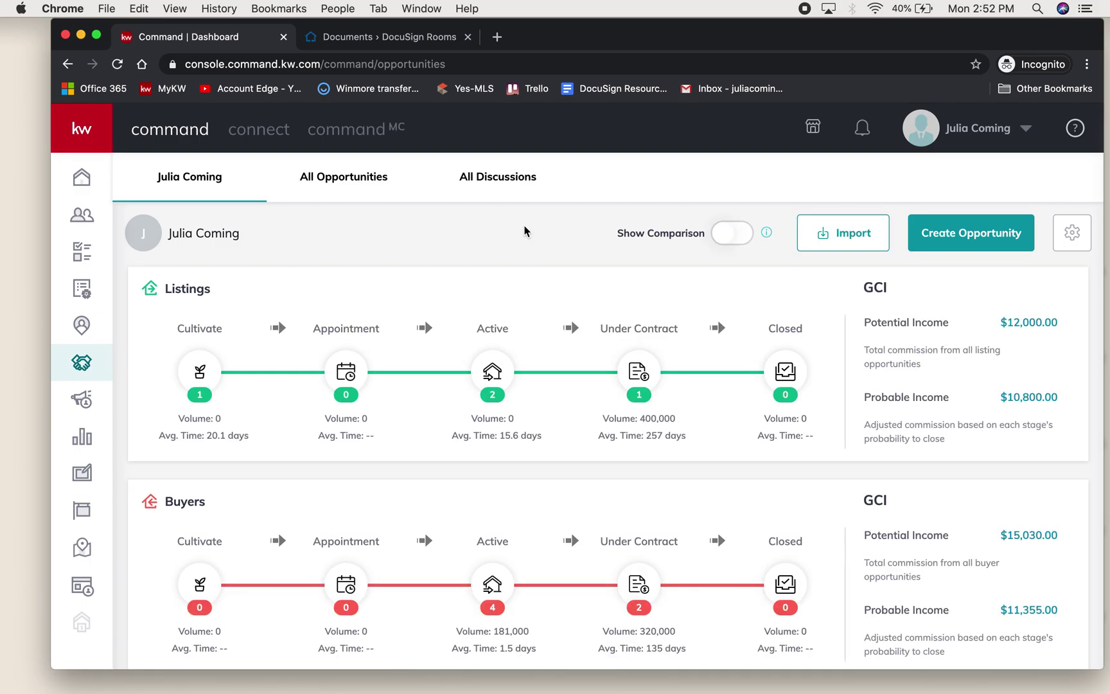
- From the Buyers Active board, open the buyer opportunity's Documents tab
click(492, 584)
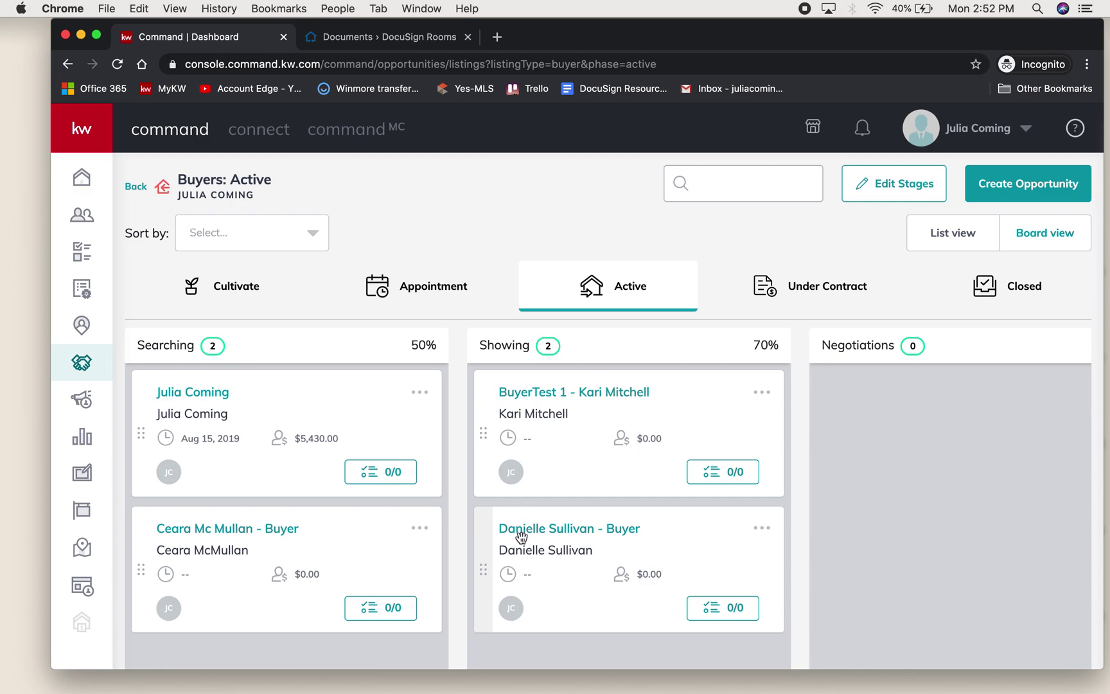
click(593, 527)
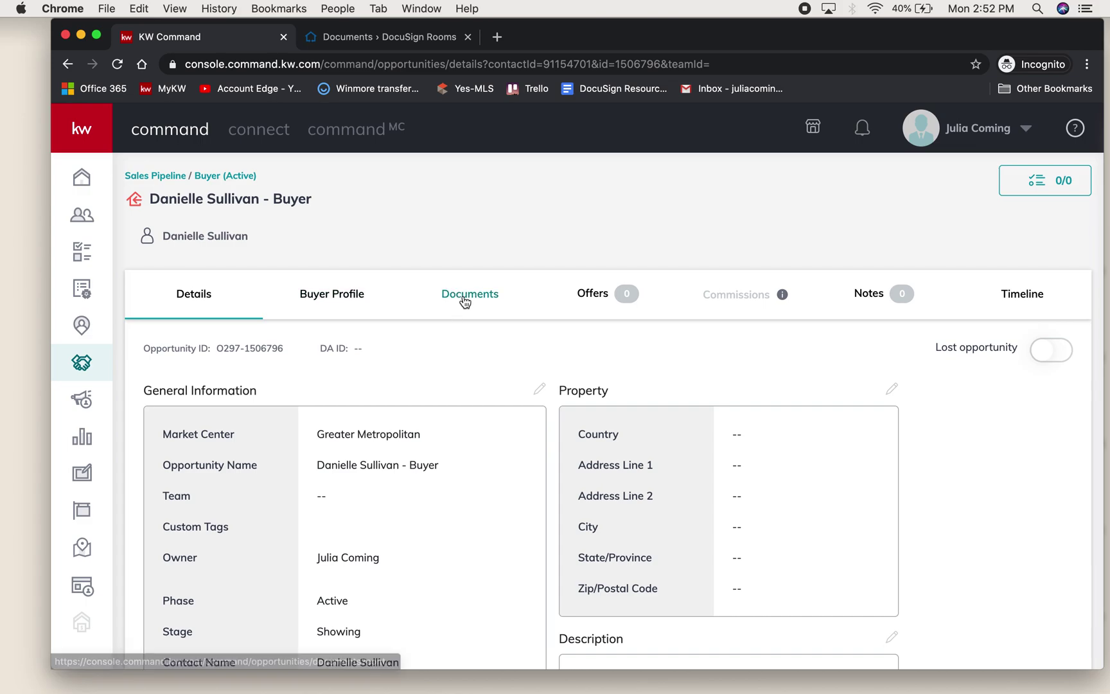
click(465, 300)
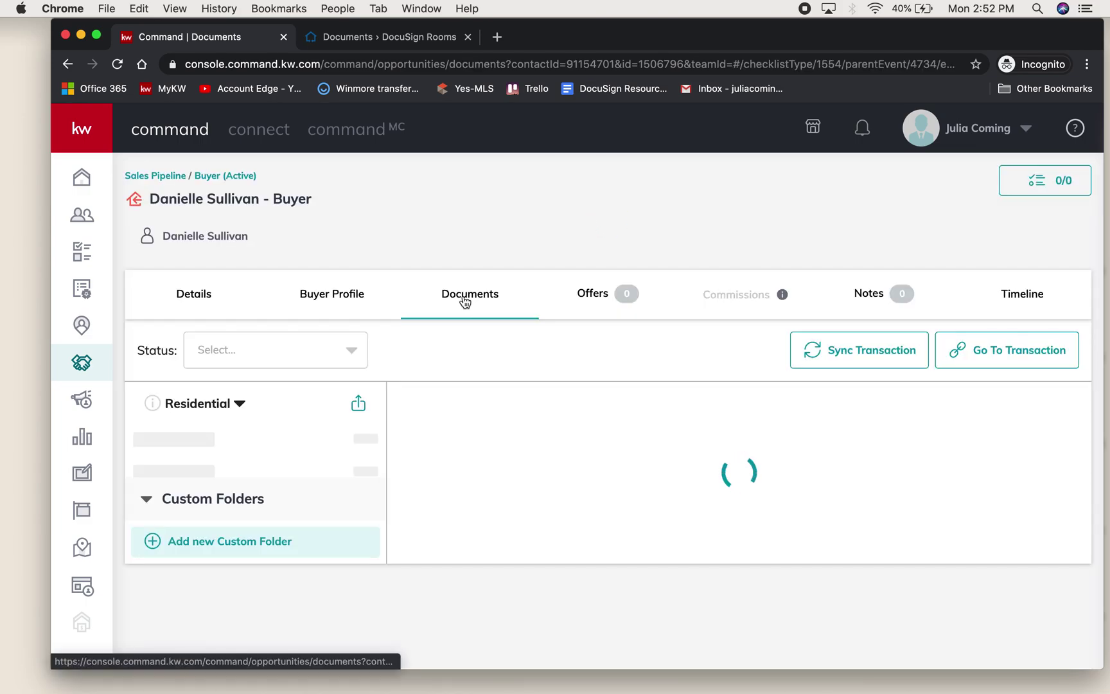